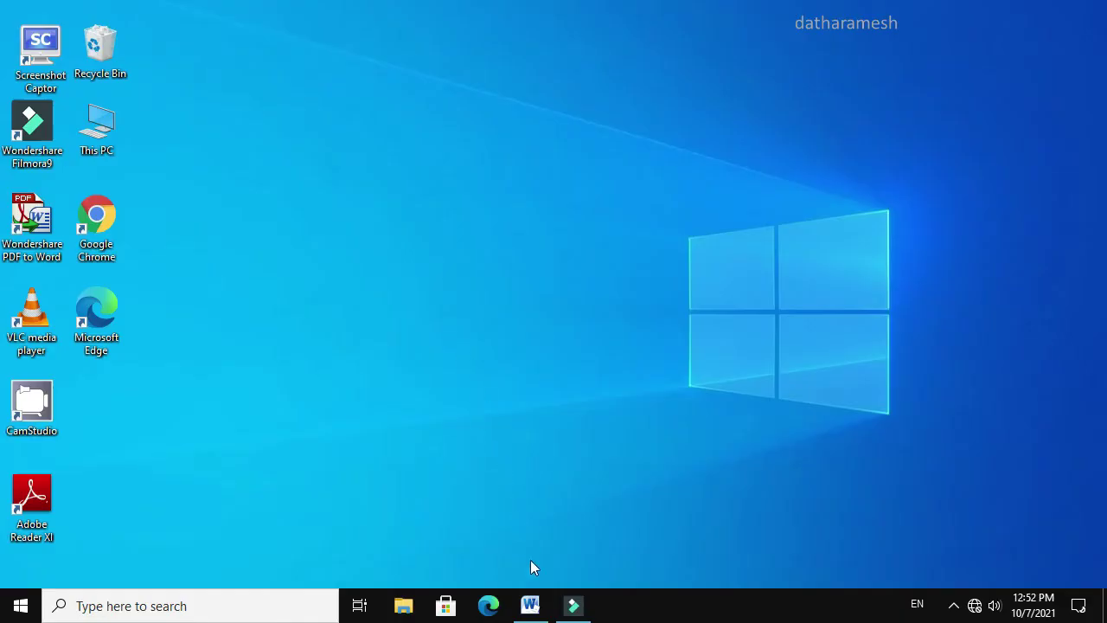
Restore the blank Document1 Word window from the taskbar
click(533, 603)
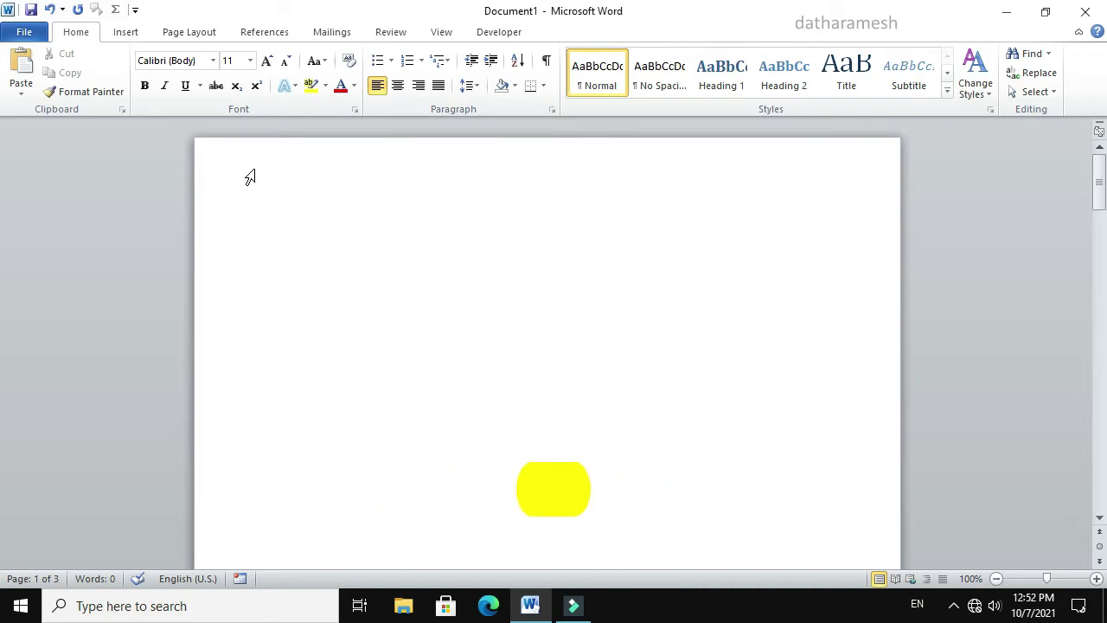
Open Page Borders from the Page Layout tab to reach the Borders and Shading dialog
click(190, 39)
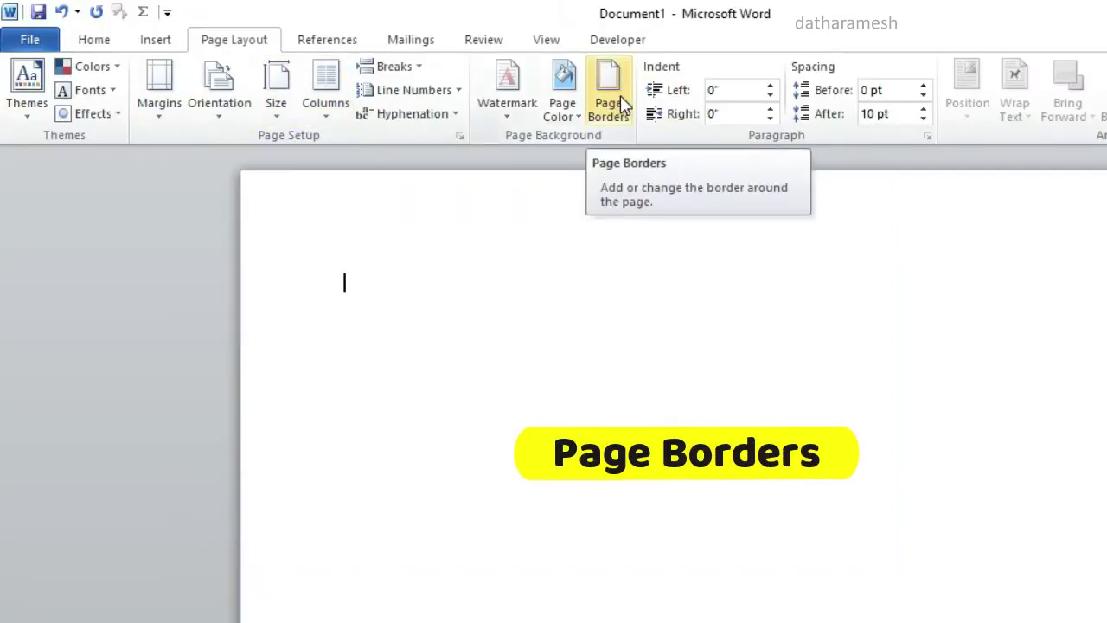
click(620, 95)
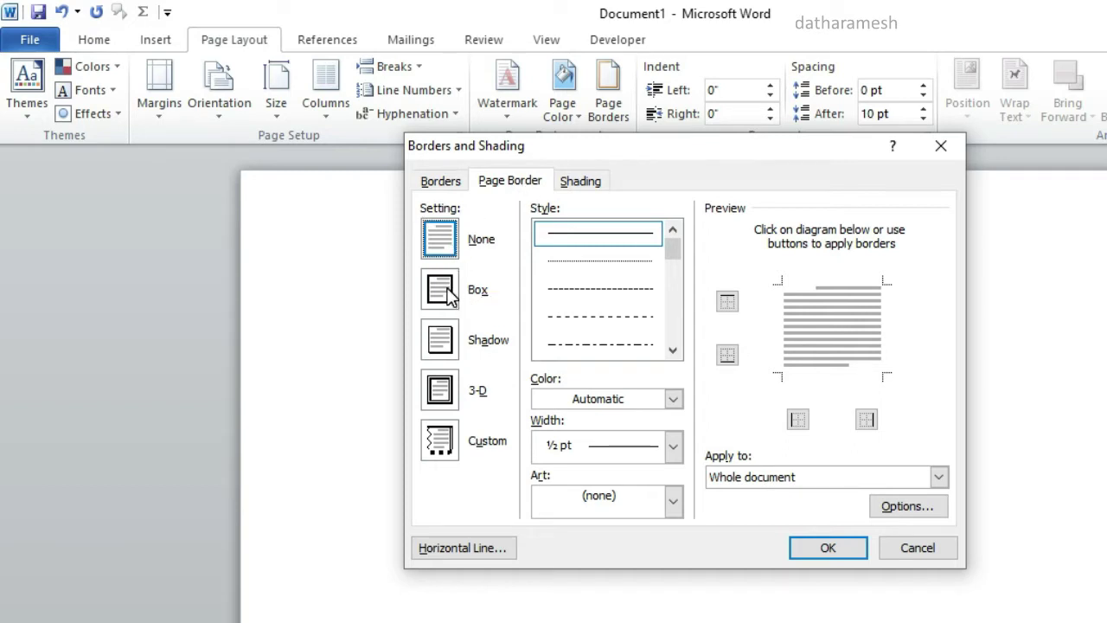
Apply a Box page border with the thick shaded line style, dark red, 3 pt wide
click(449, 294)
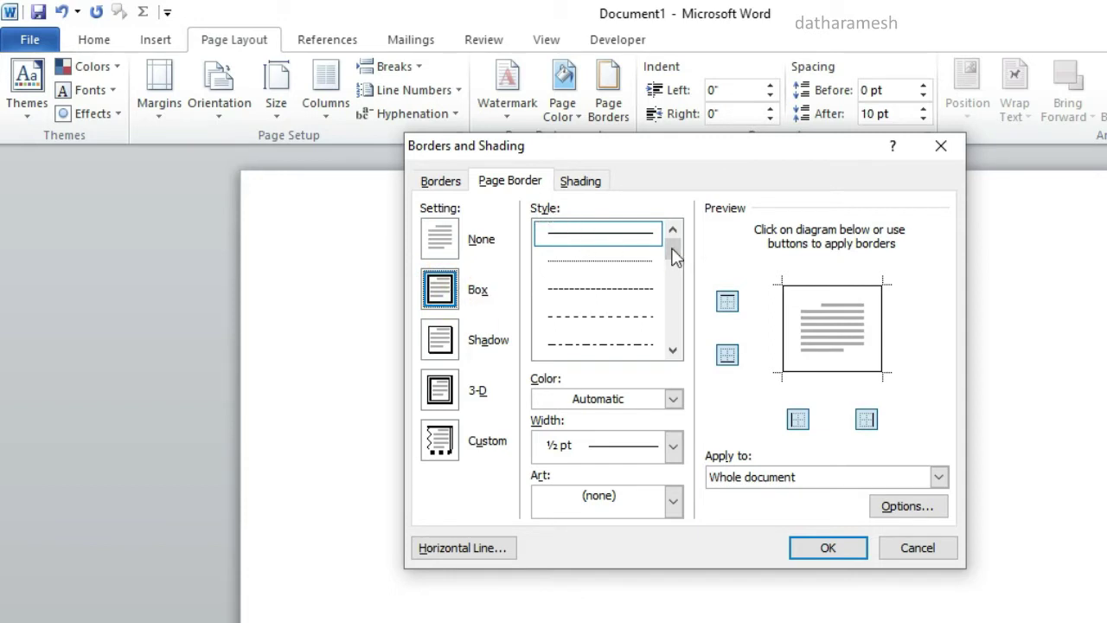
drag(672, 248, 673, 336)
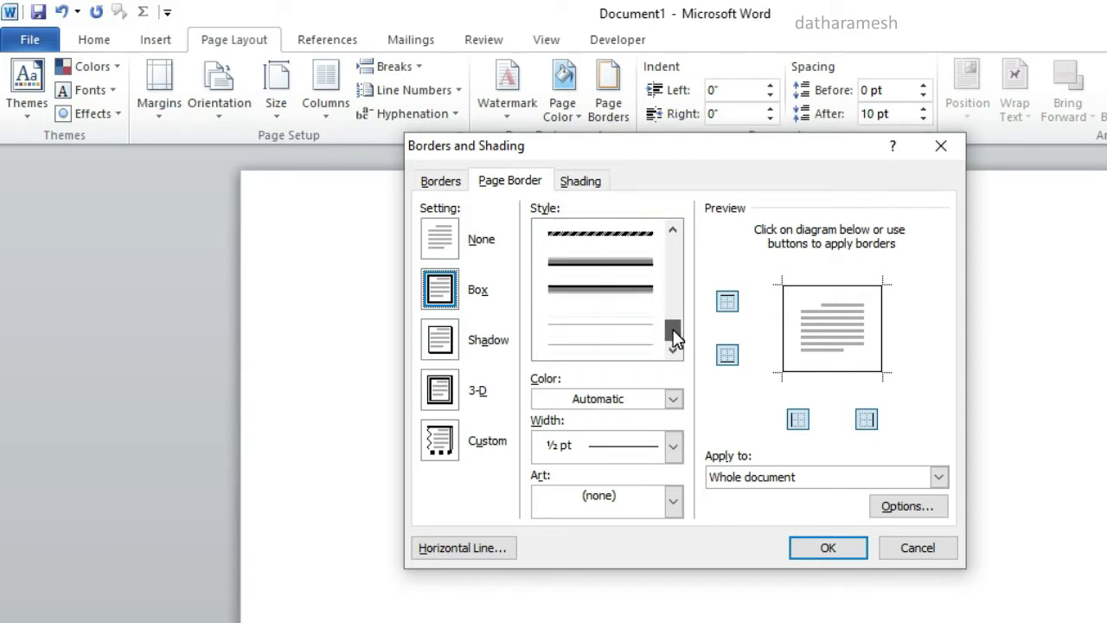
click(630, 267)
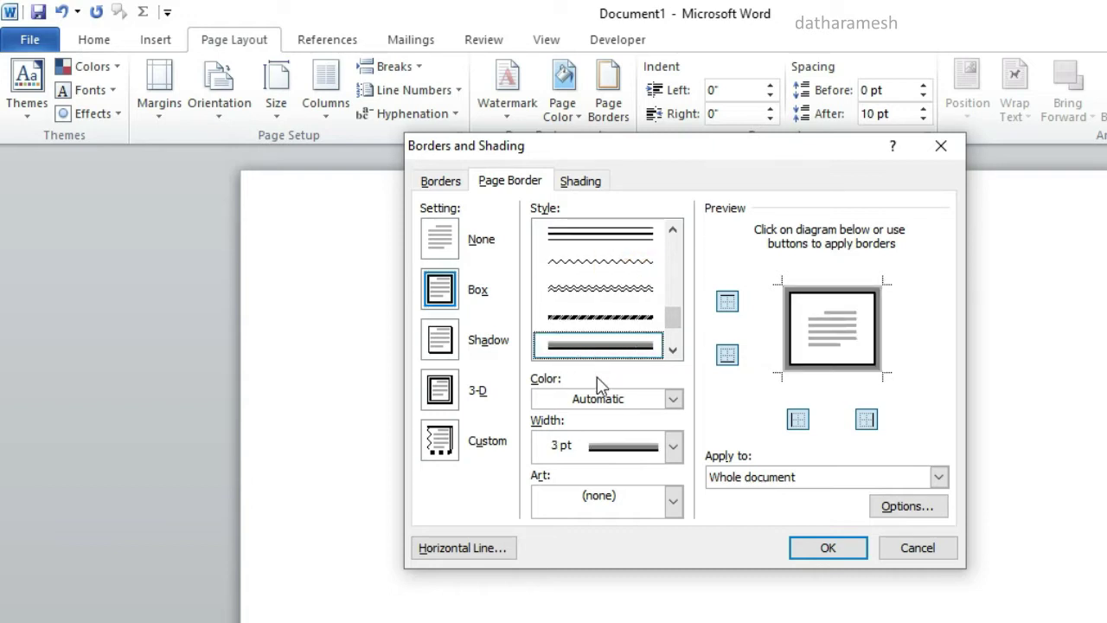
click(673, 399)
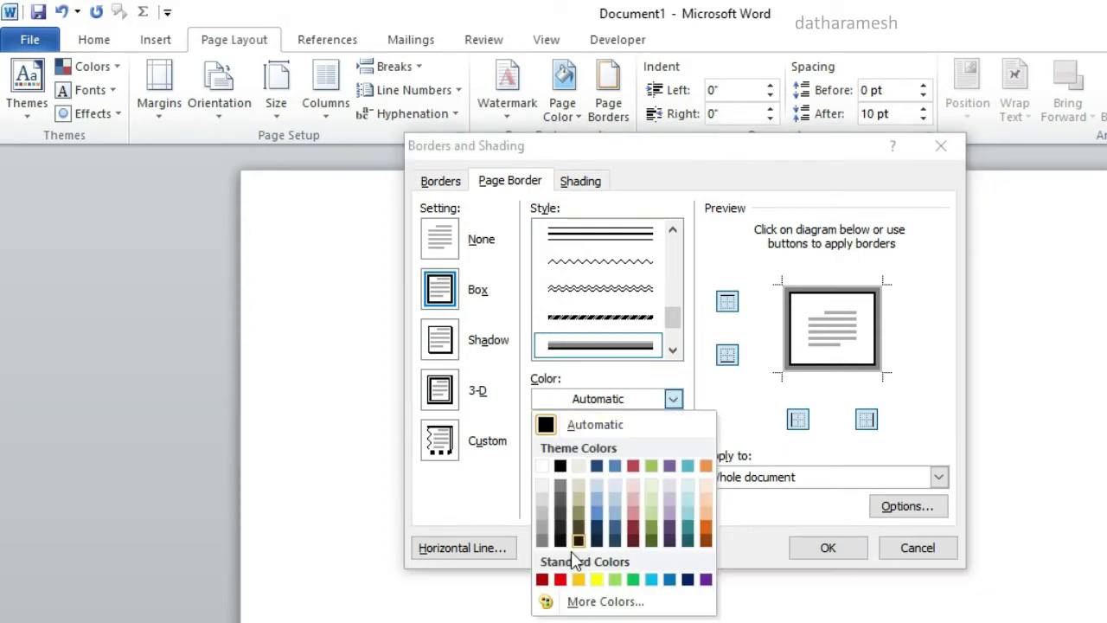
click(542, 580)
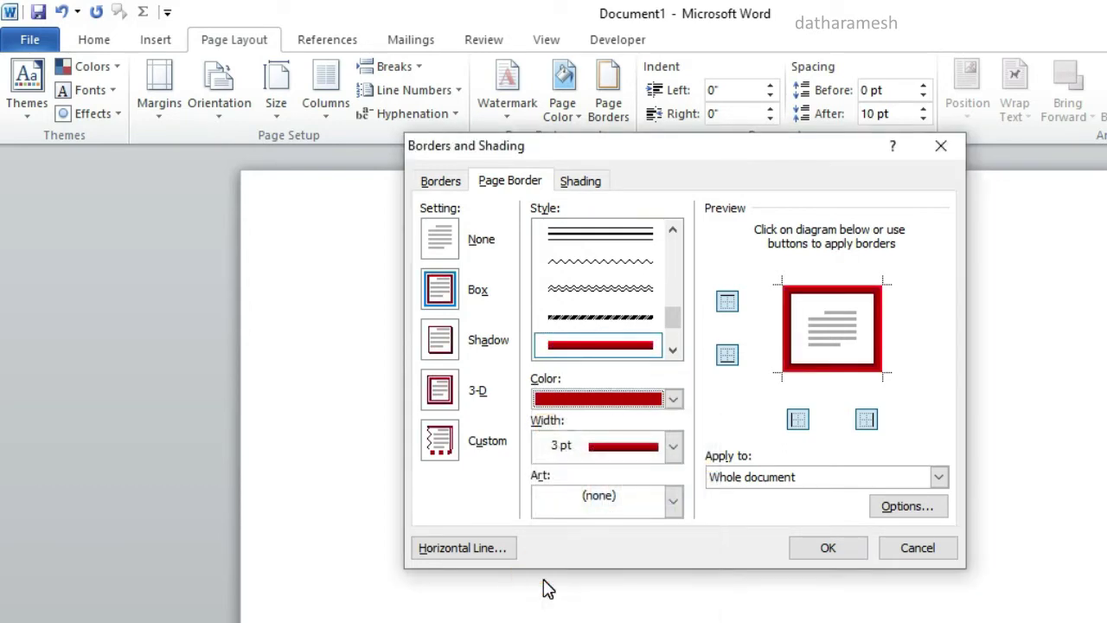
click(674, 446)
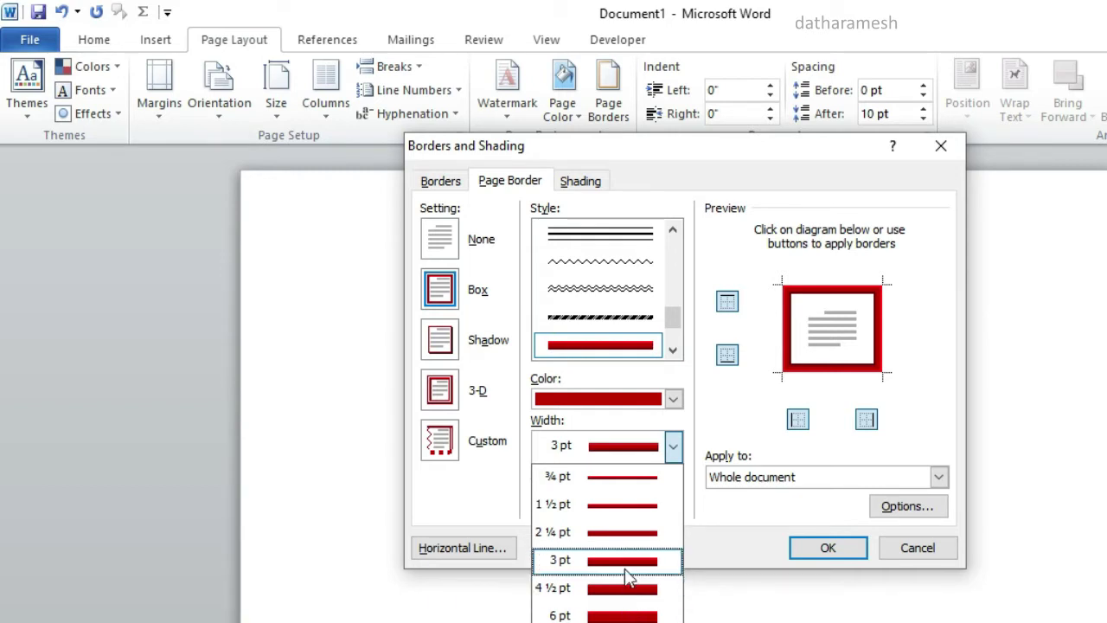
click(701, 543)
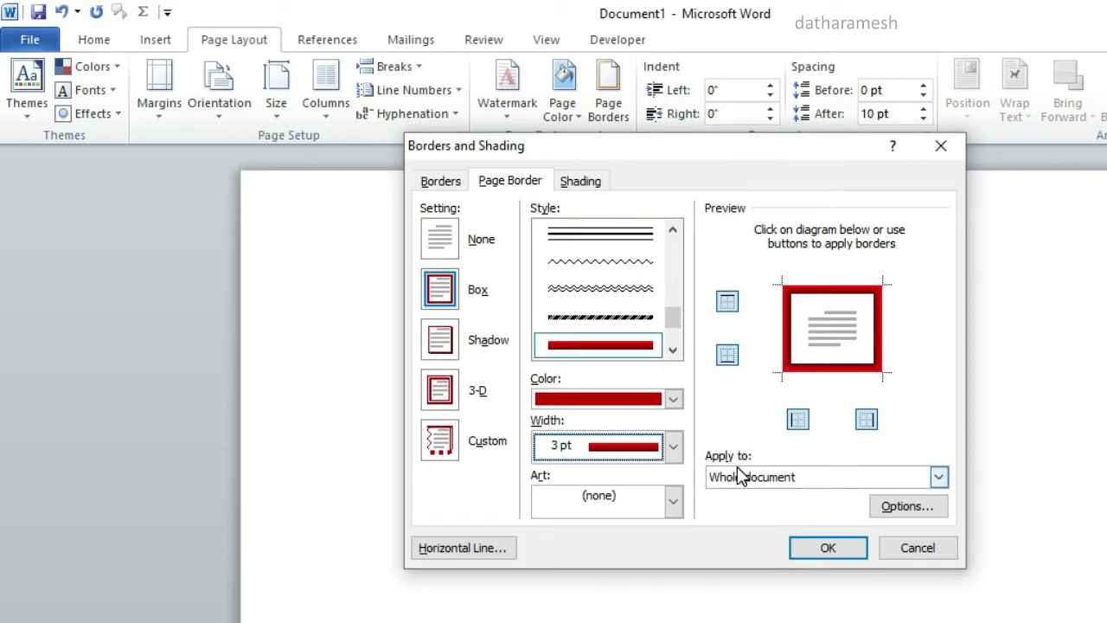
click(831, 555)
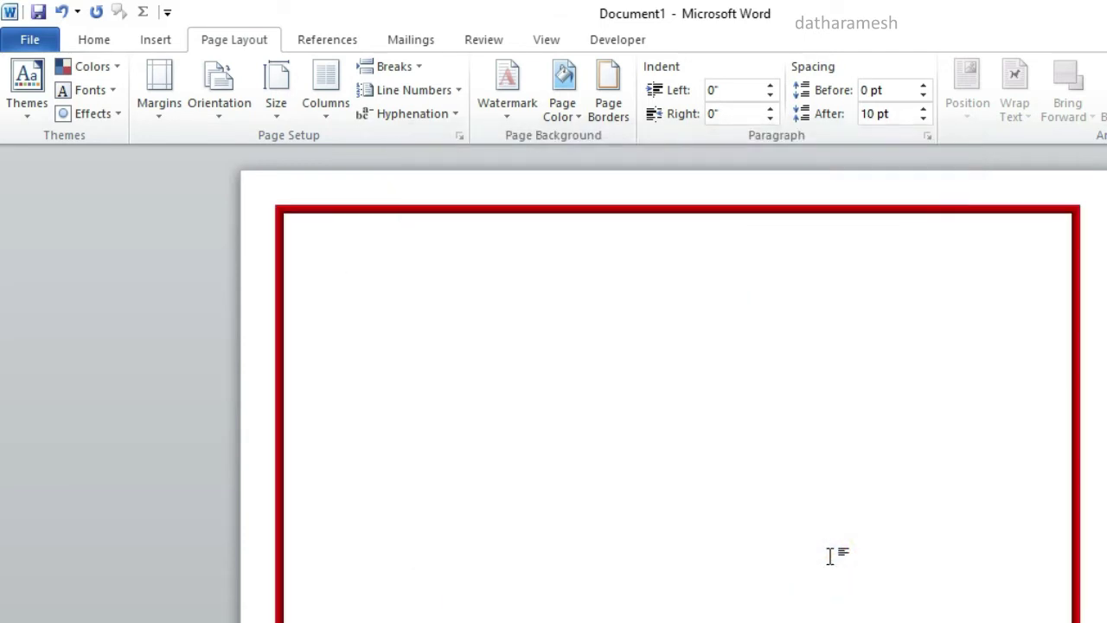
Scroll down through the document's pages to check the red border
scroll(776, 404, down, 10)
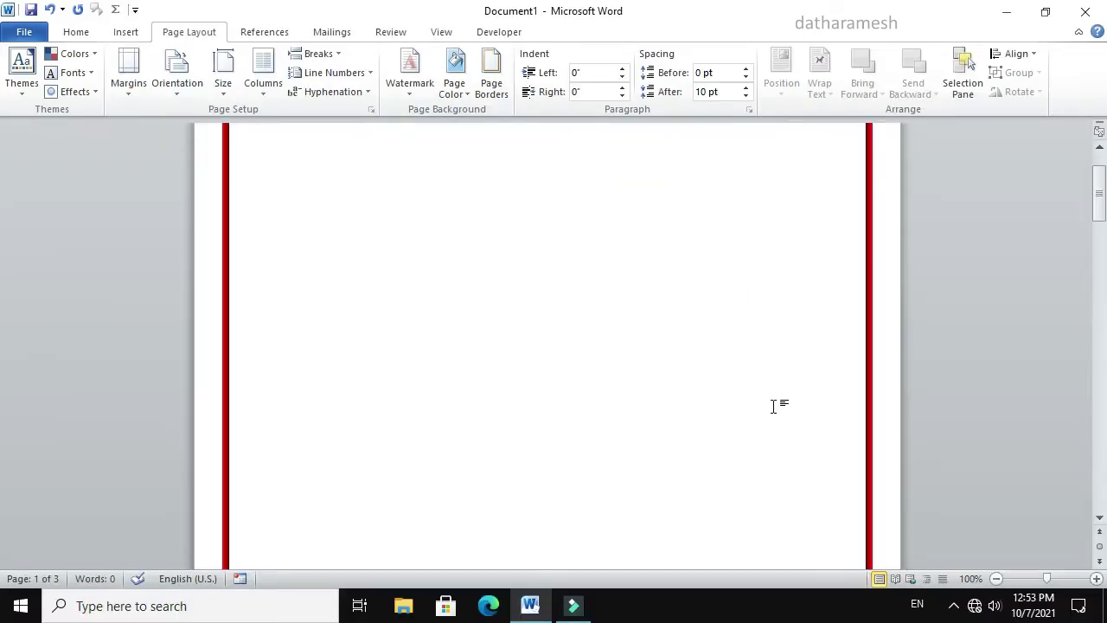
scroll(772, 415, down, 3)
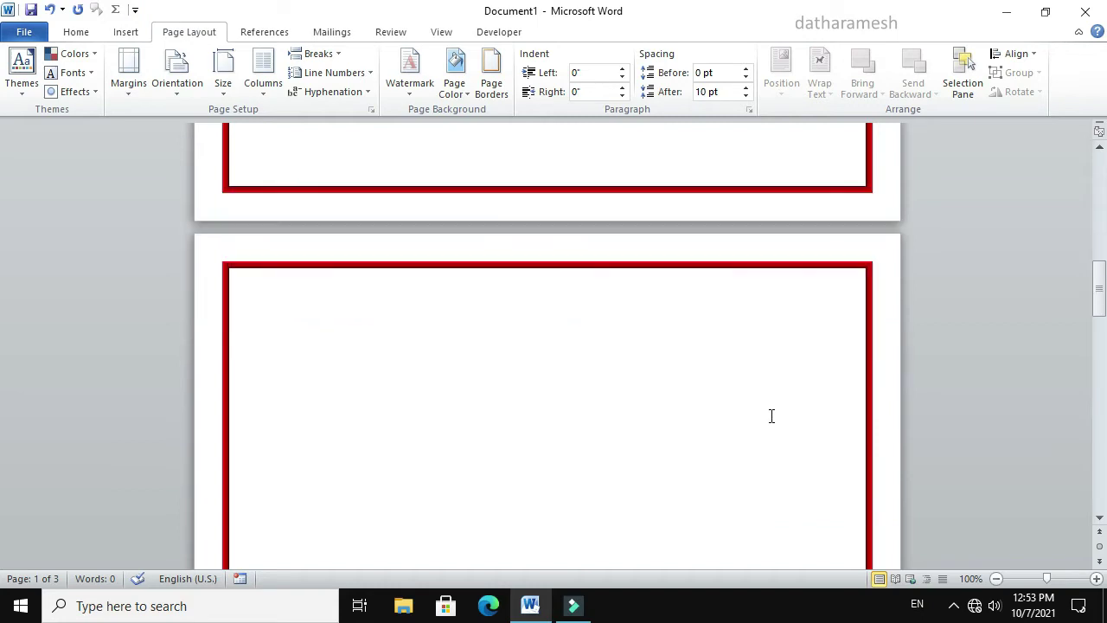
scroll(771, 415, down, 7)
scroll(771, 415, down, 6)
scroll(773, 418, down, 4)
scroll(772, 418, down, 4)
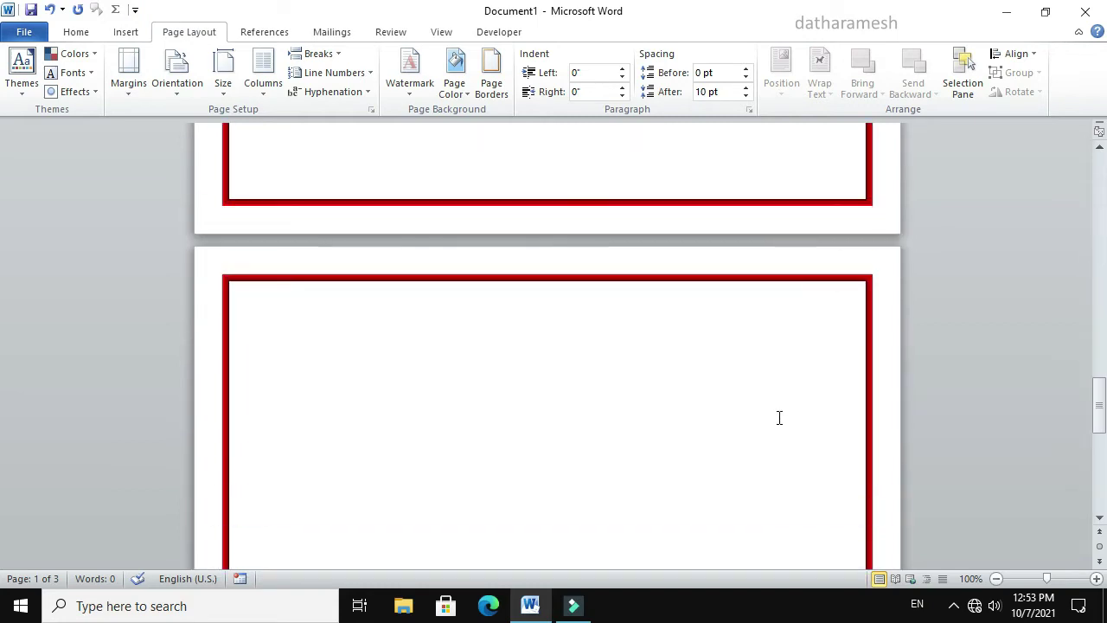
drag(1099, 405, 1098, 181)
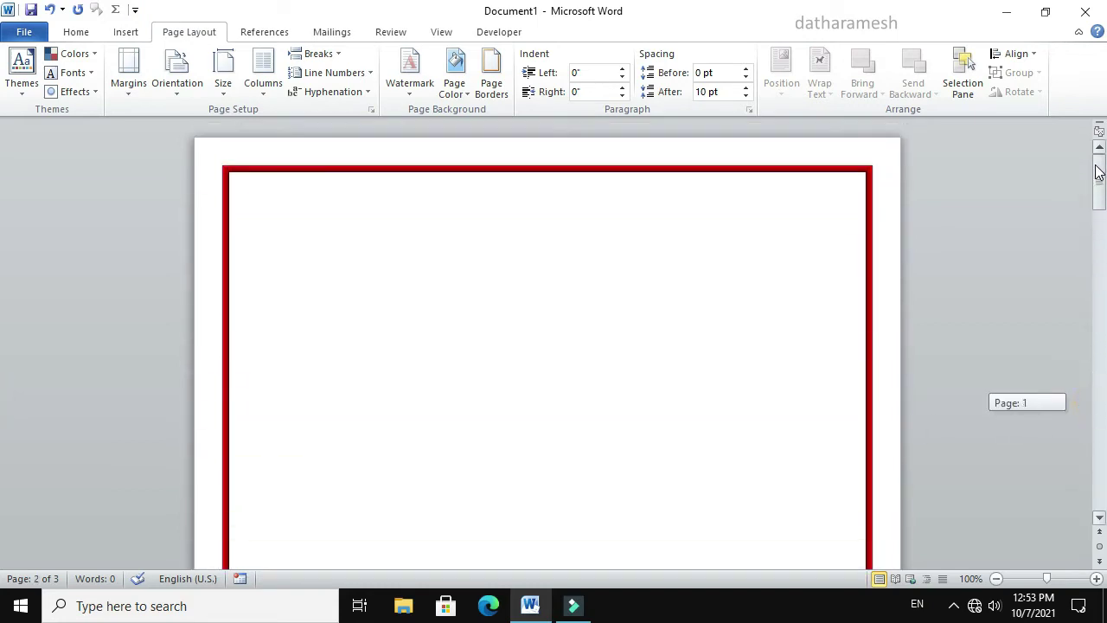
Zoom out to 40% so all three bordered pages show side by side
click(997, 579)
click(996, 578)
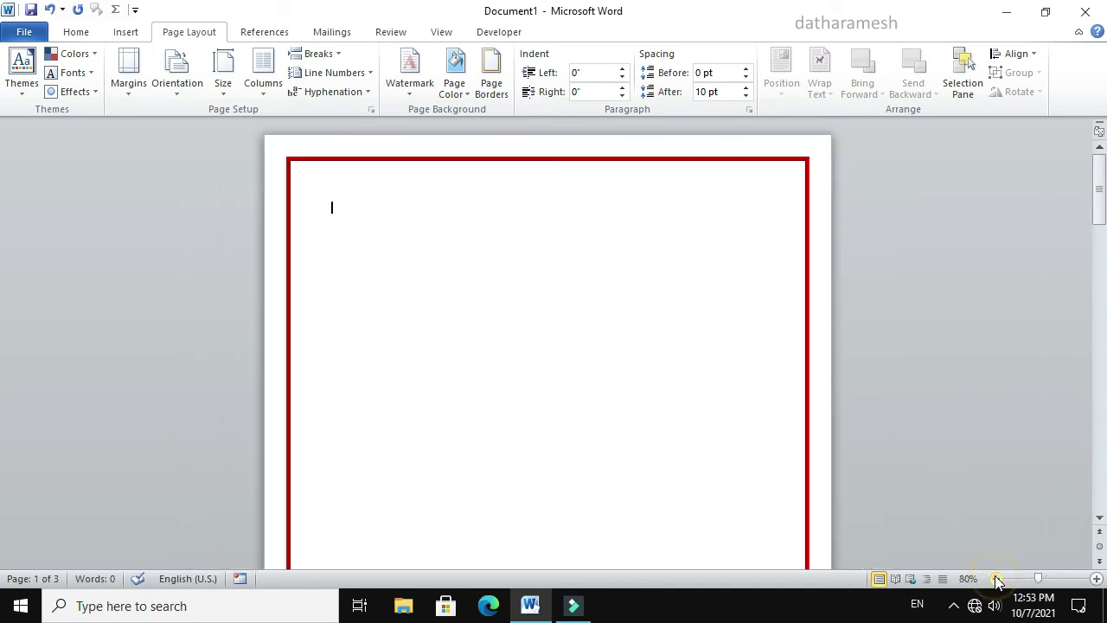
click(996, 578)
click(997, 579)
click(997, 578)
click(997, 579)
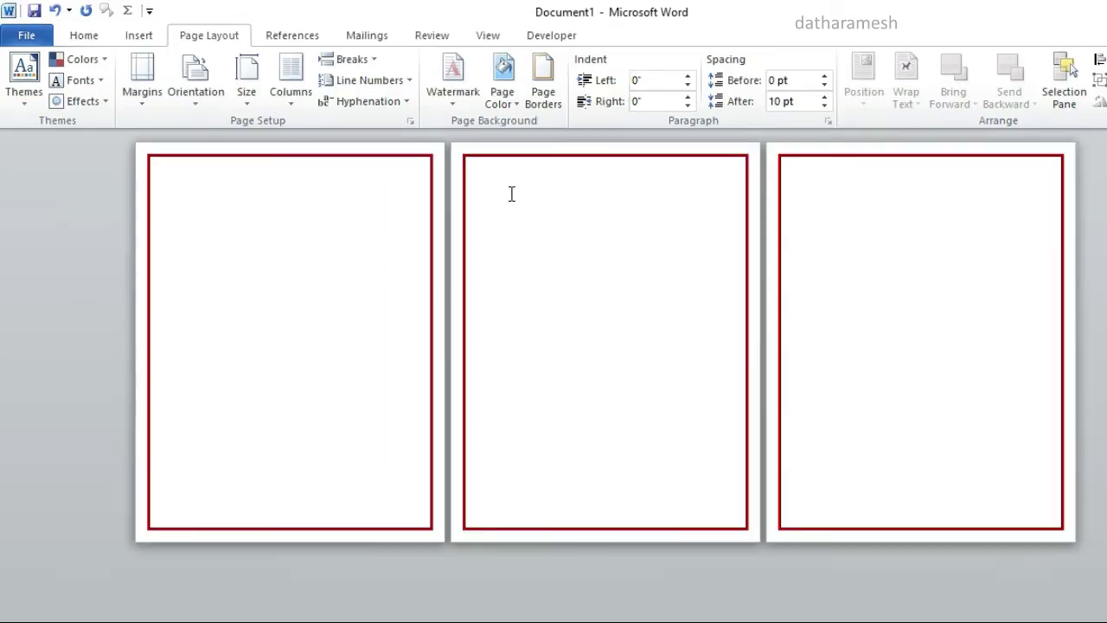
Give page 2 the red flower art border (31 pt), applied to this section only
click(462, 176)
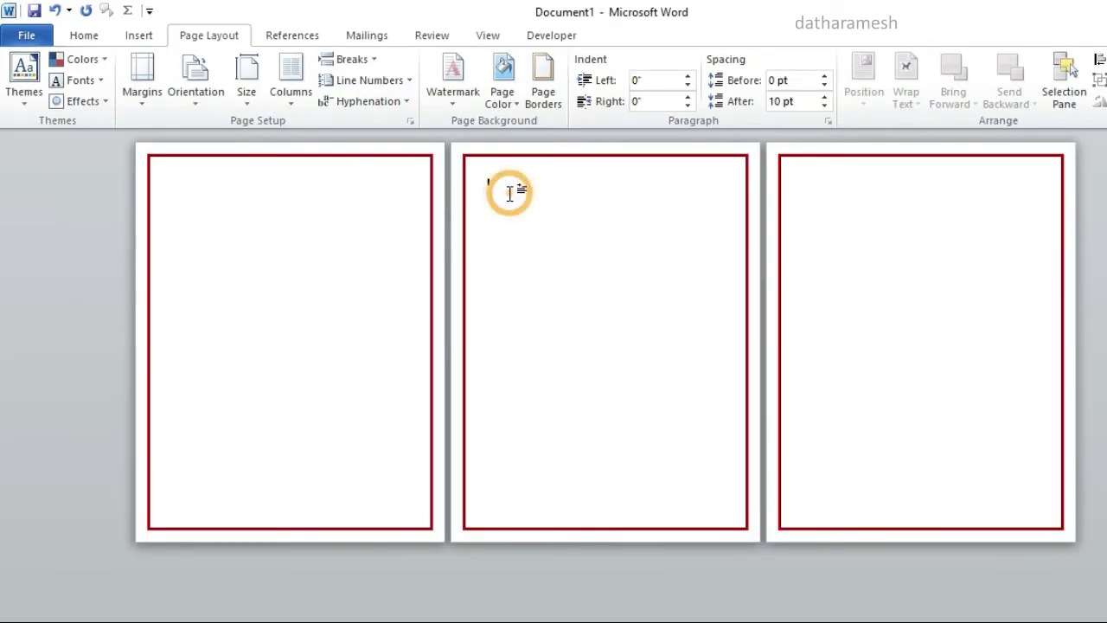
click(553, 101)
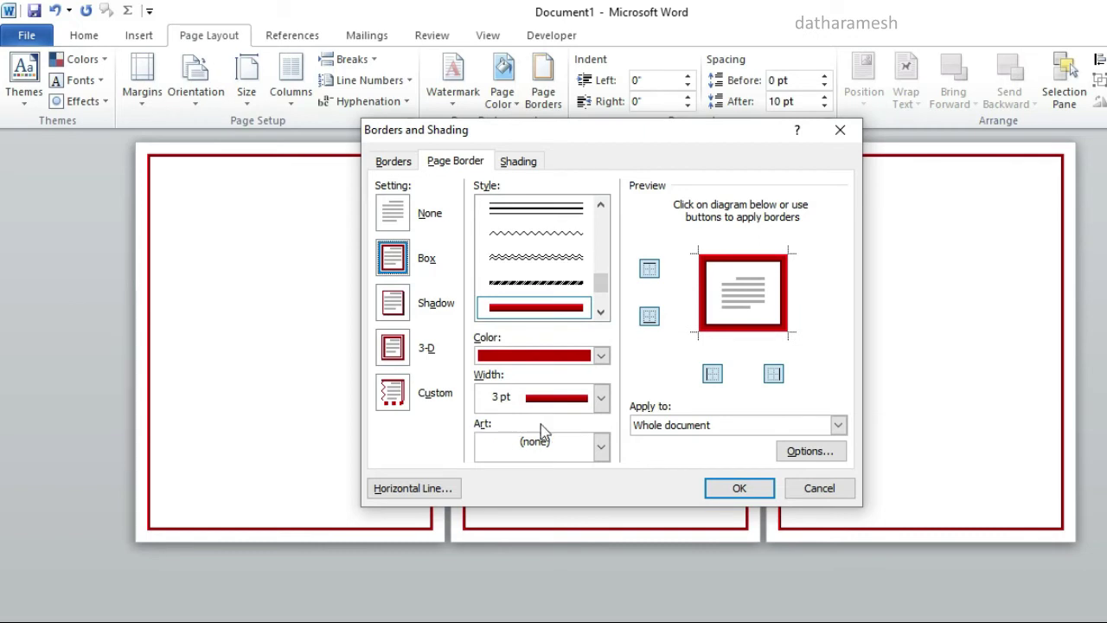
click(602, 447)
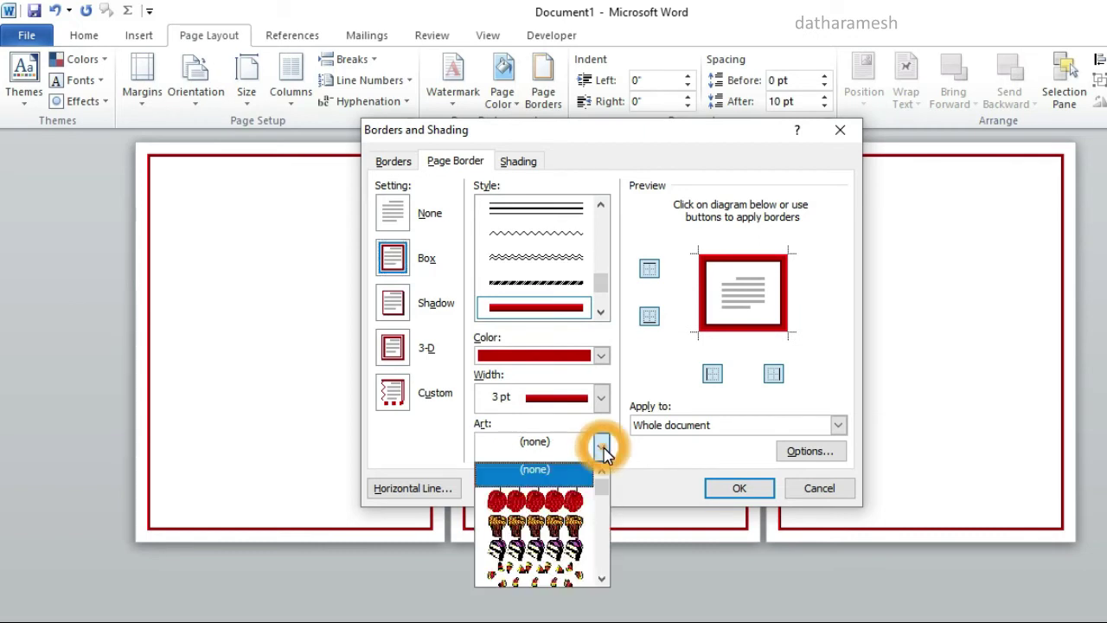
mouse_move(603, 489)
mouse_down()
mouse_move(603, 567)
mouse_move(604, 508)
mouse_up()
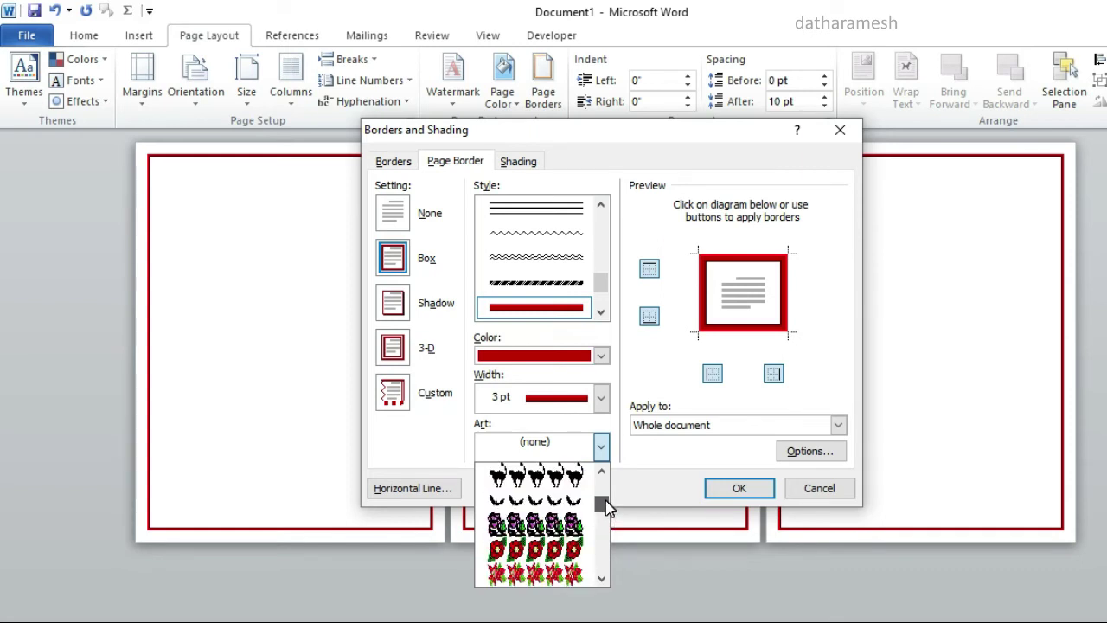
click(538, 550)
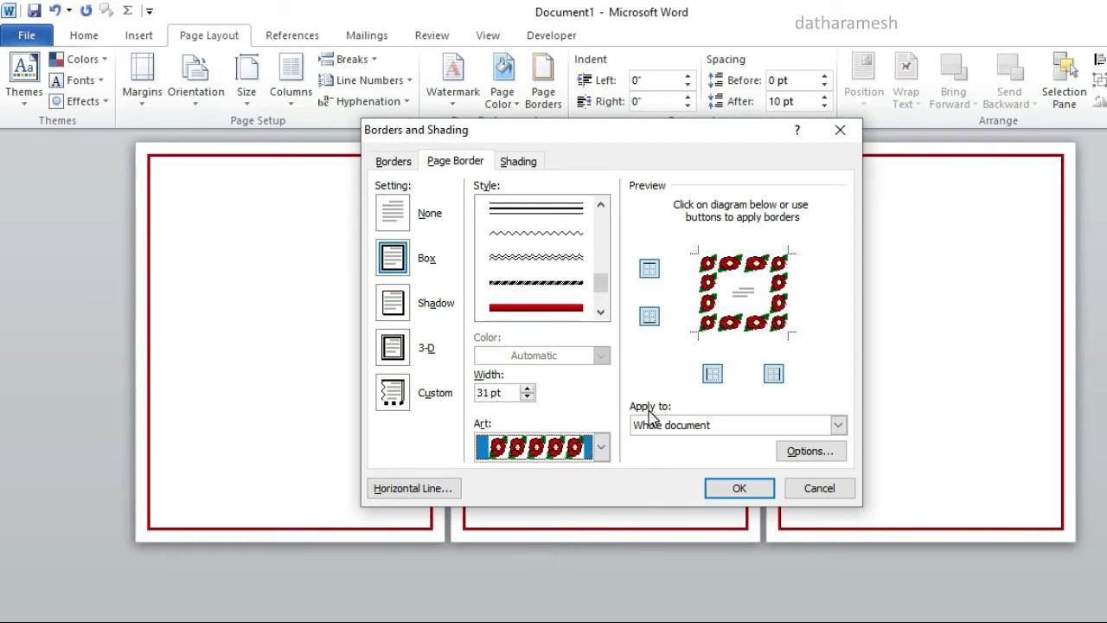
click(839, 426)
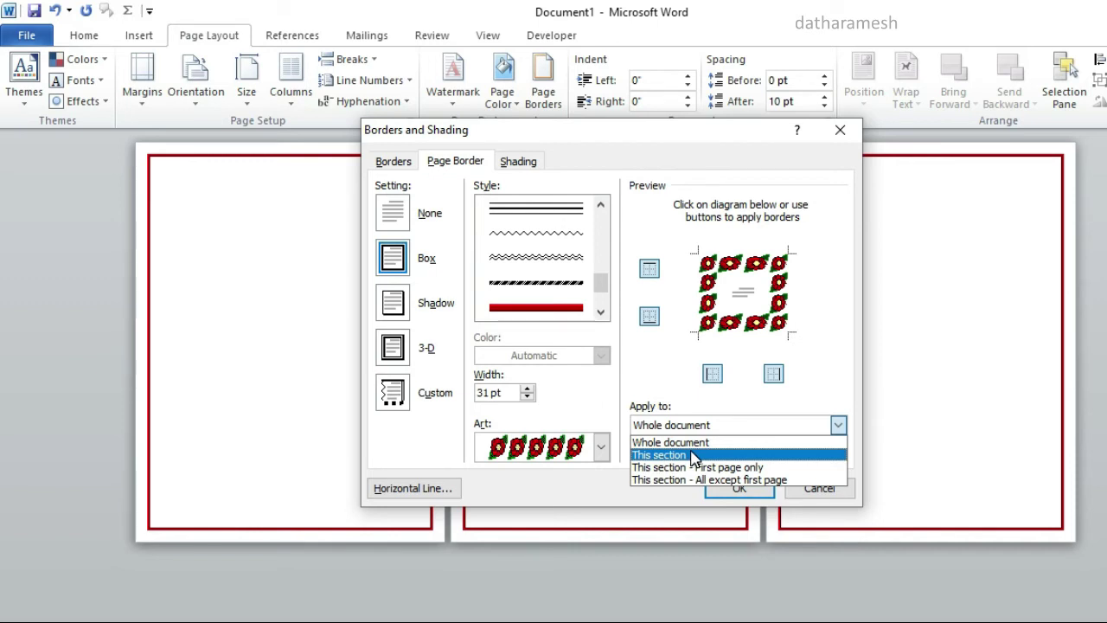
click(692, 456)
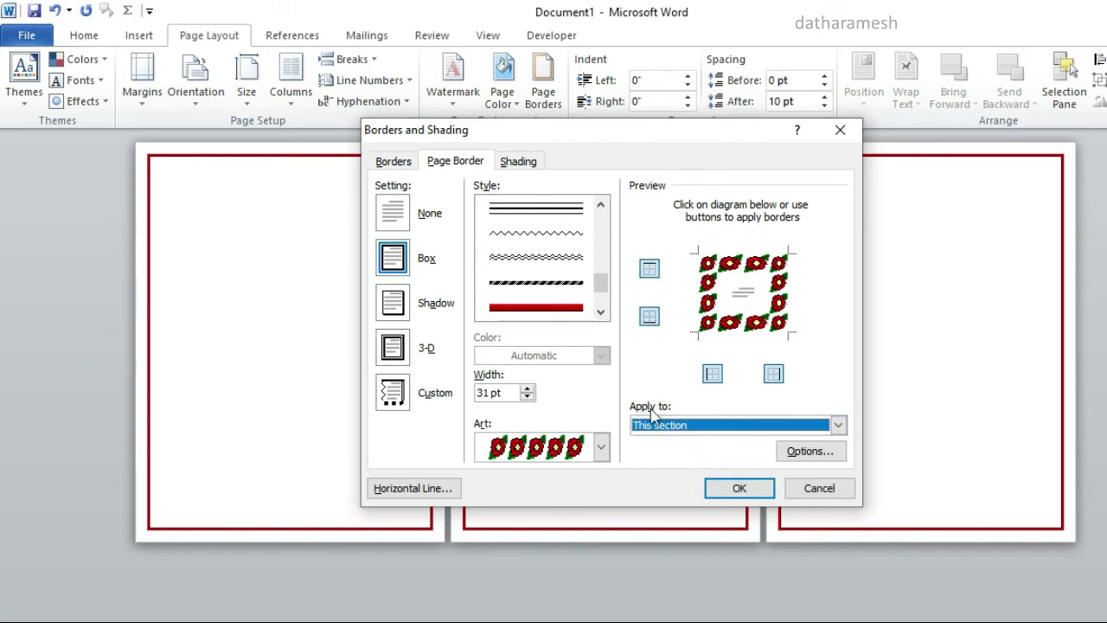
click(684, 452)
click(742, 490)
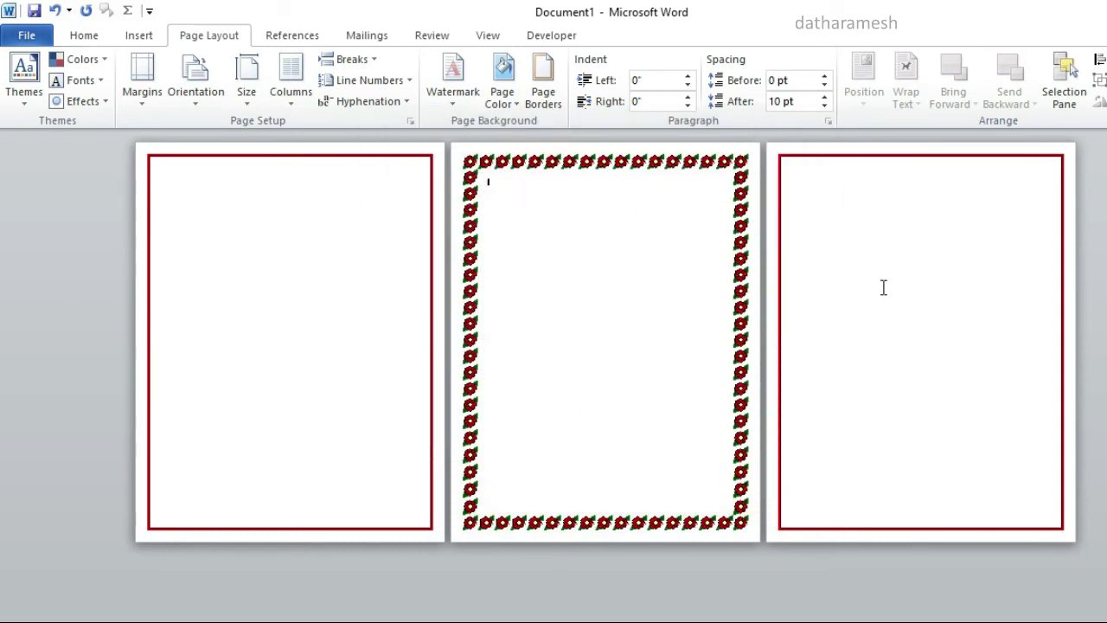
With the cursor on page 3, choose the ornate banner art page border
click(842, 192)
click(556, 90)
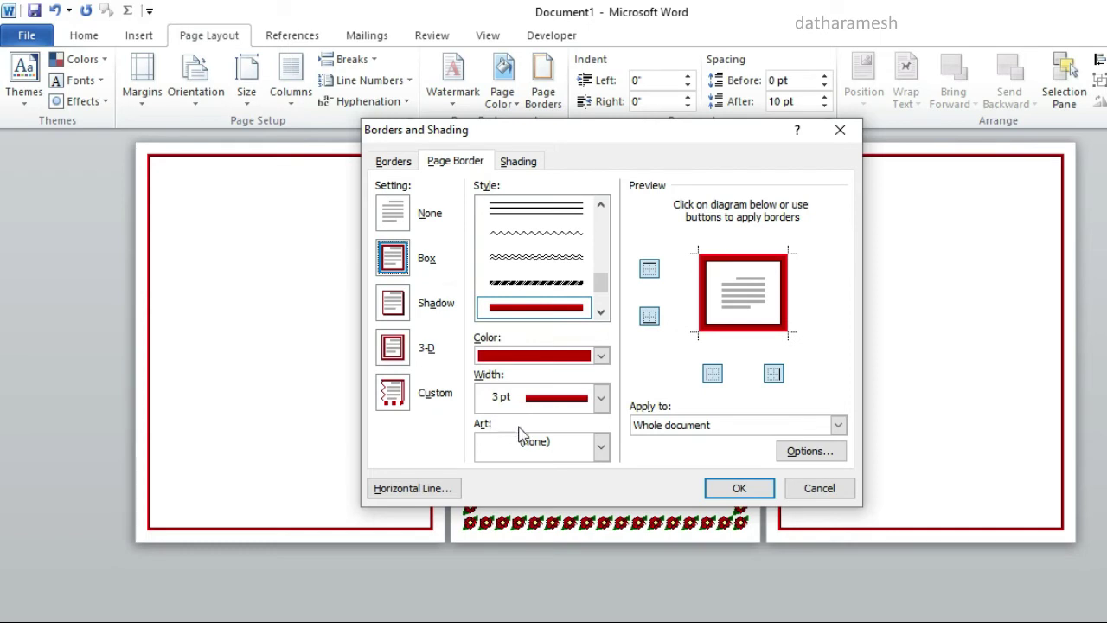
click(601, 447)
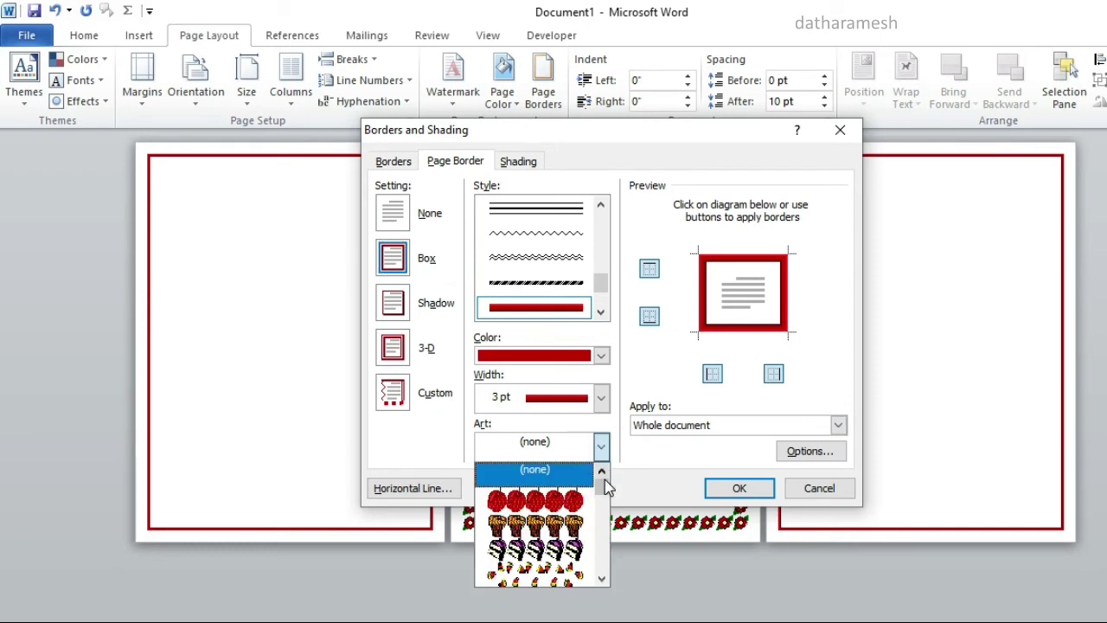
drag(603, 482, 611, 531)
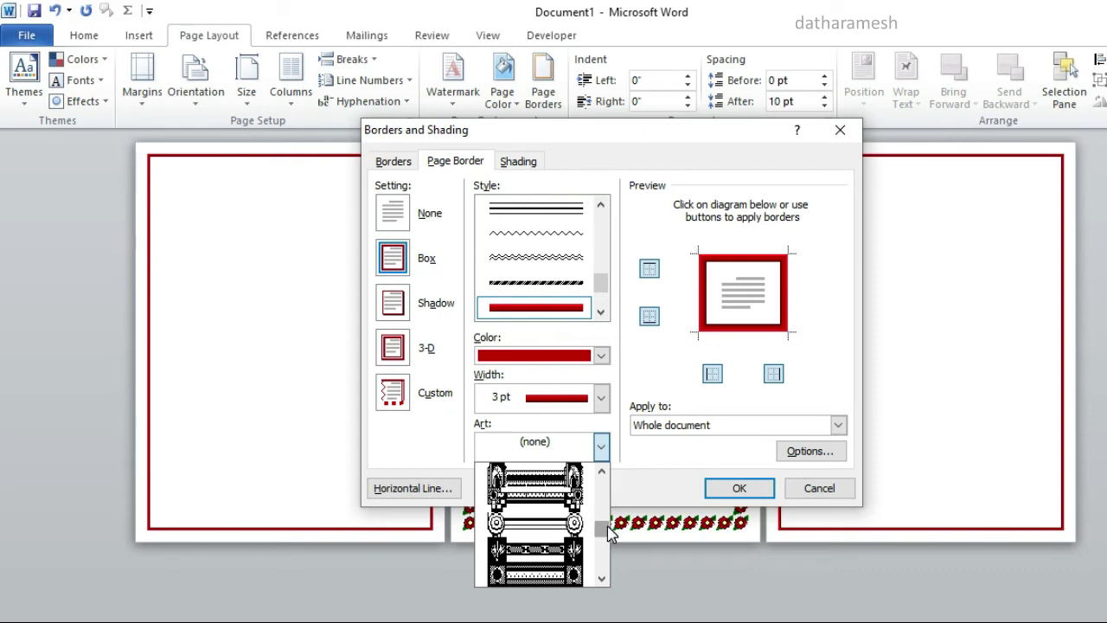
click(544, 506)
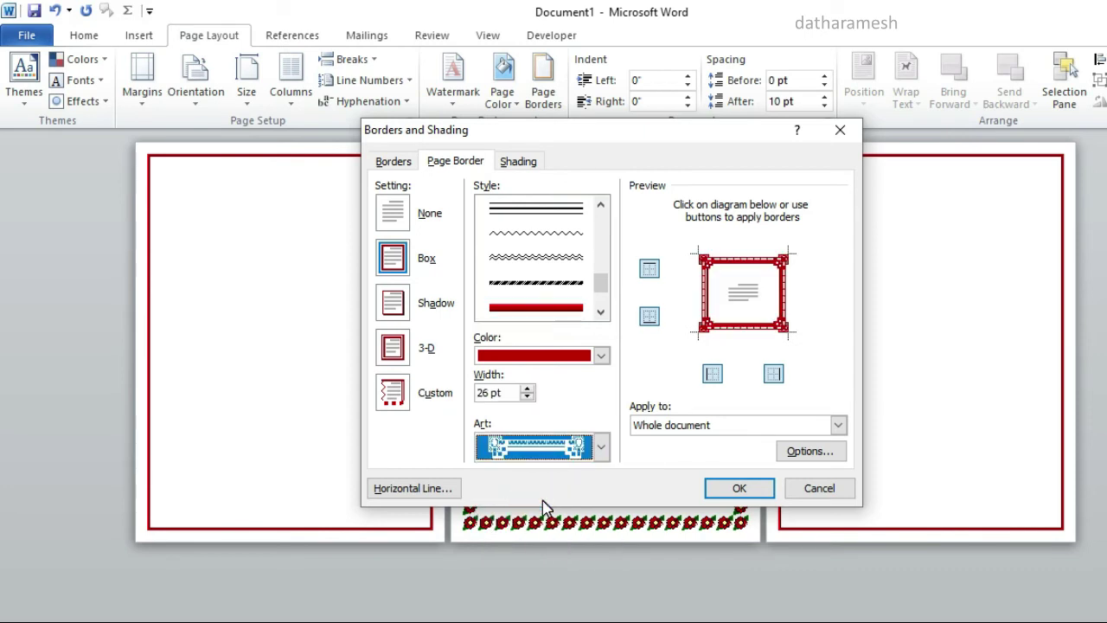
Make that art border dark blue, 22 pt wide, applied to this section only
click(601, 358)
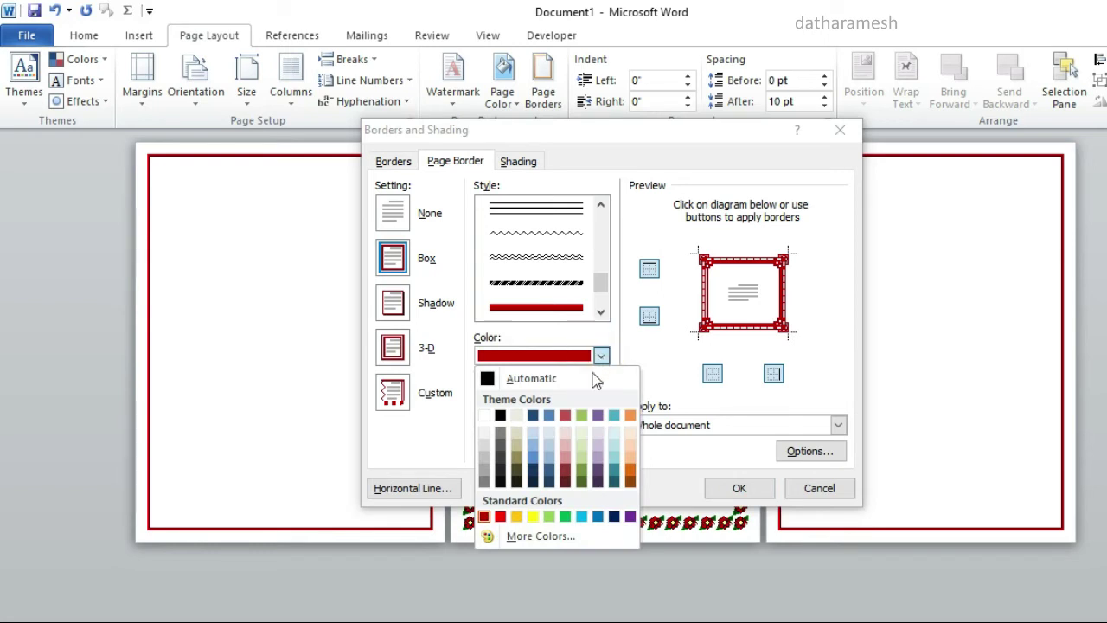
click(614, 517)
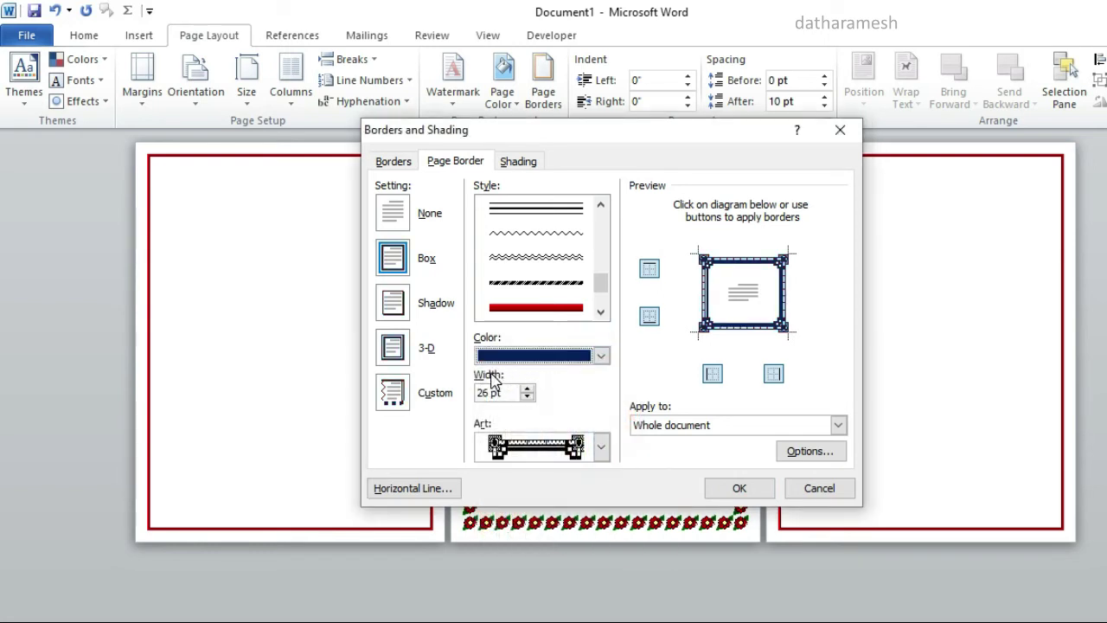
click(527, 397)
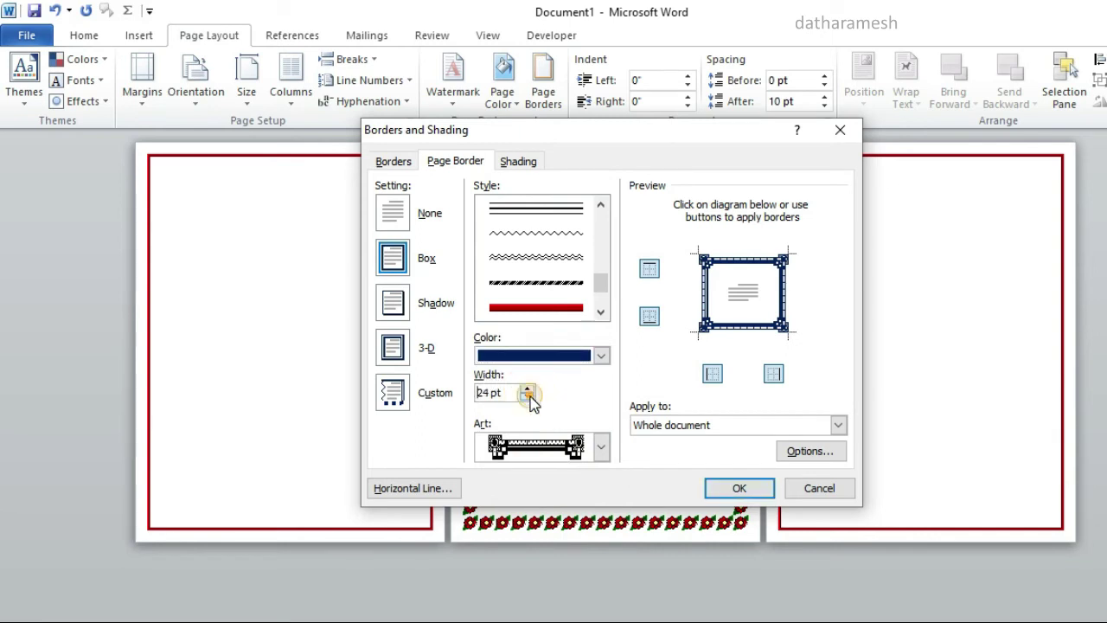
click(527, 397)
click(528, 397)
click(528, 397)
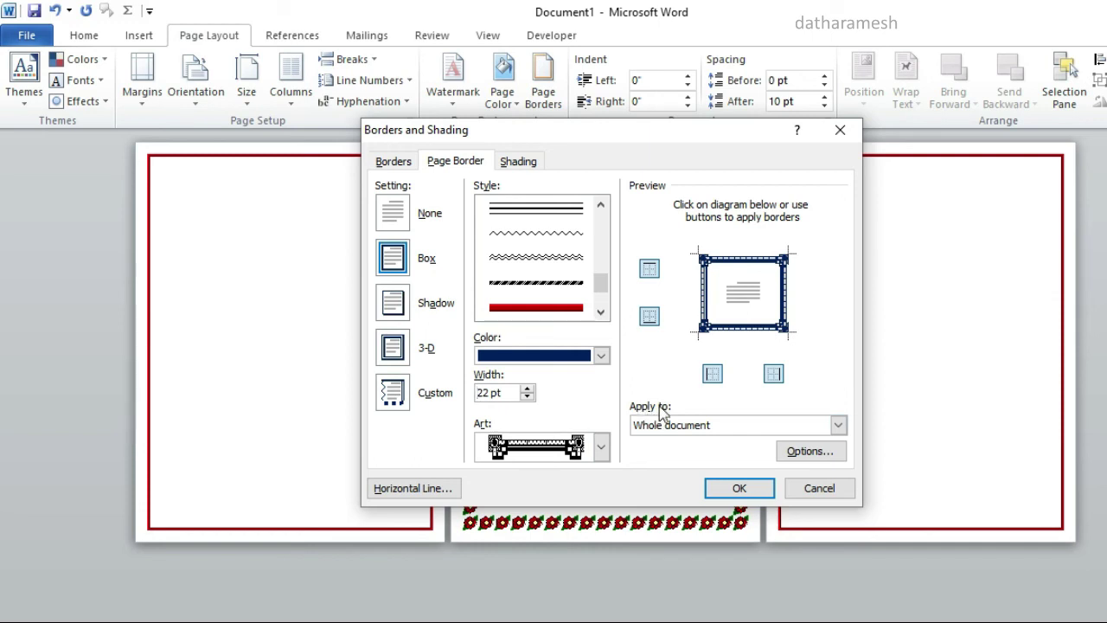
click(840, 424)
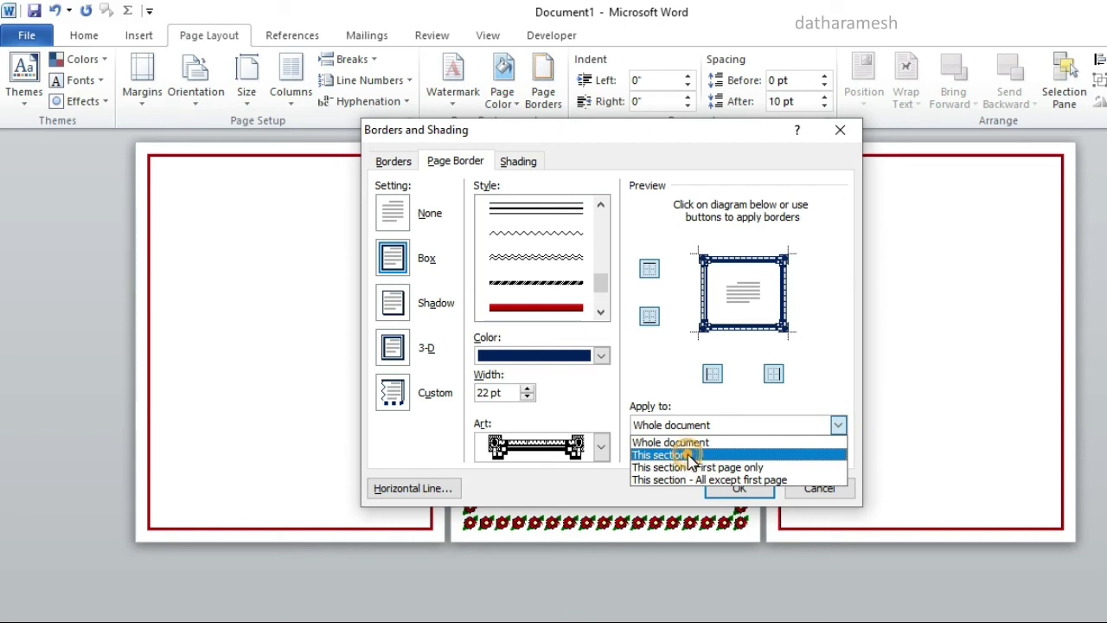
click(663, 455)
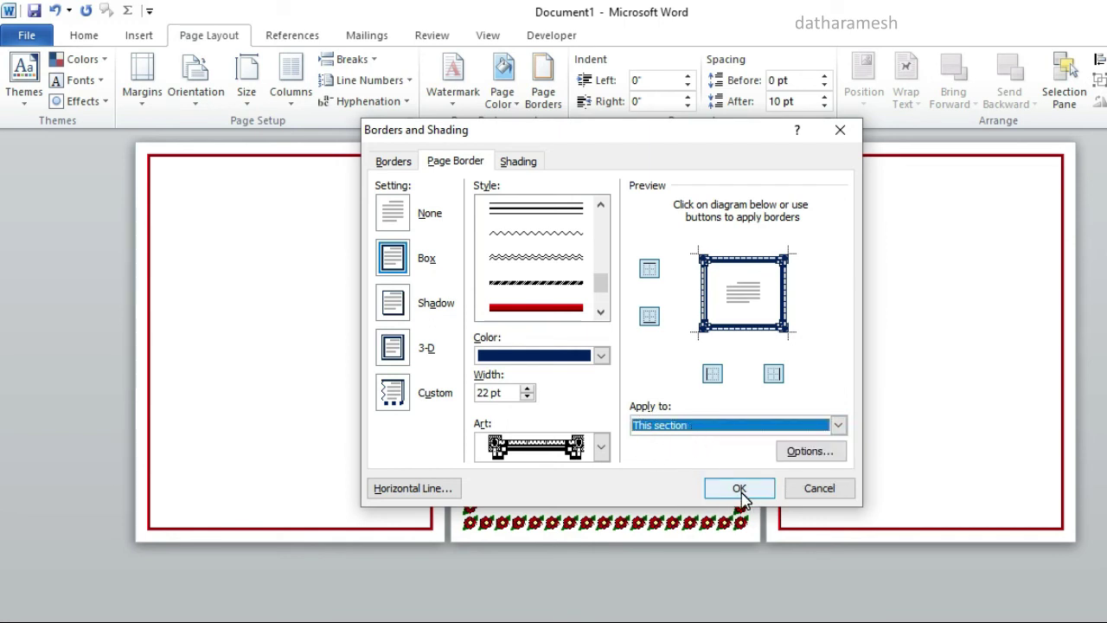
click(740, 489)
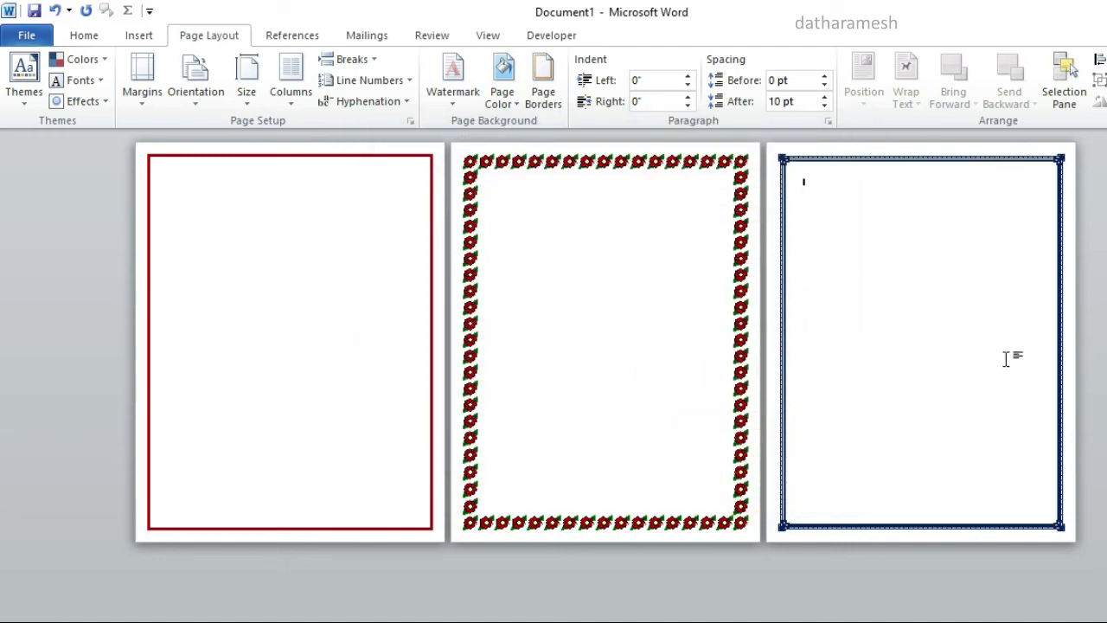
click(242, 201)
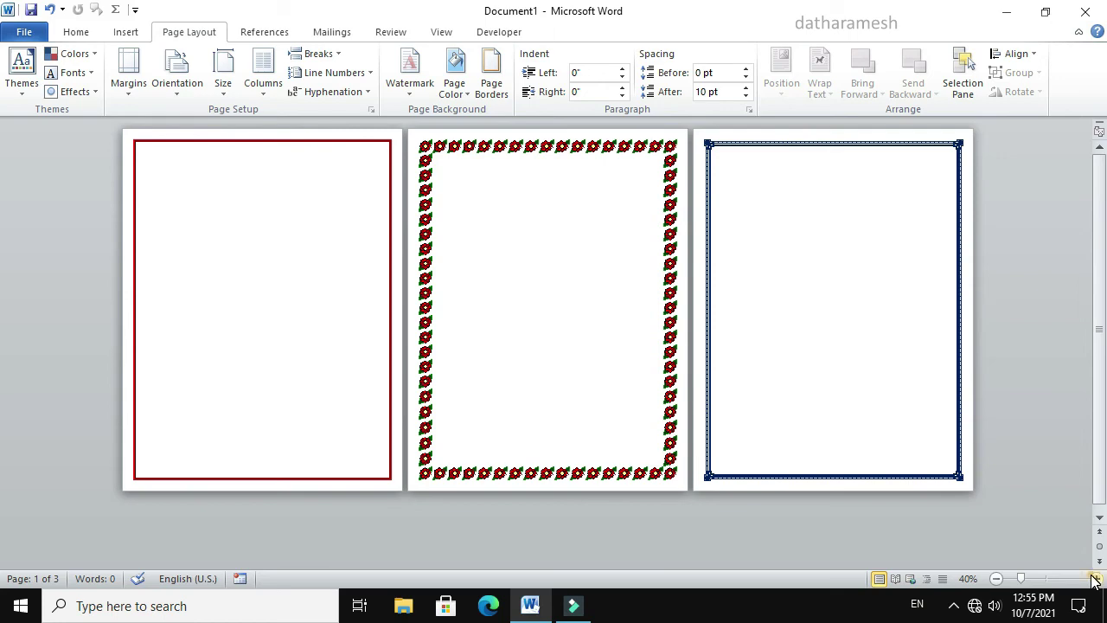
click(1094, 579)
click(1094, 578)
click(1094, 579)
click(1094, 578)
click(1094, 579)
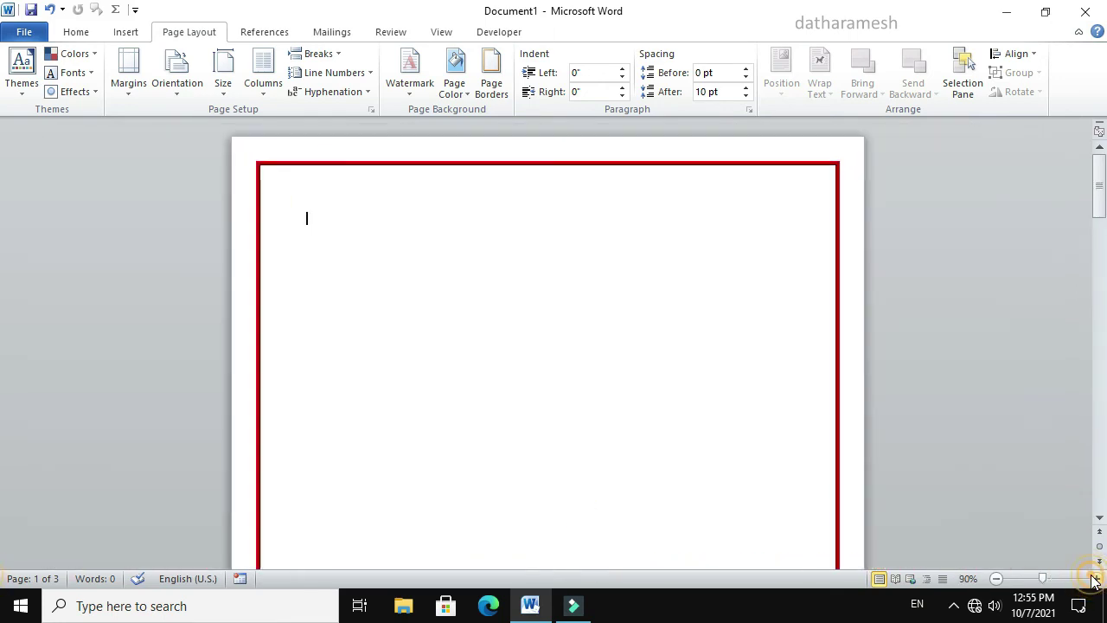
click(1094, 578)
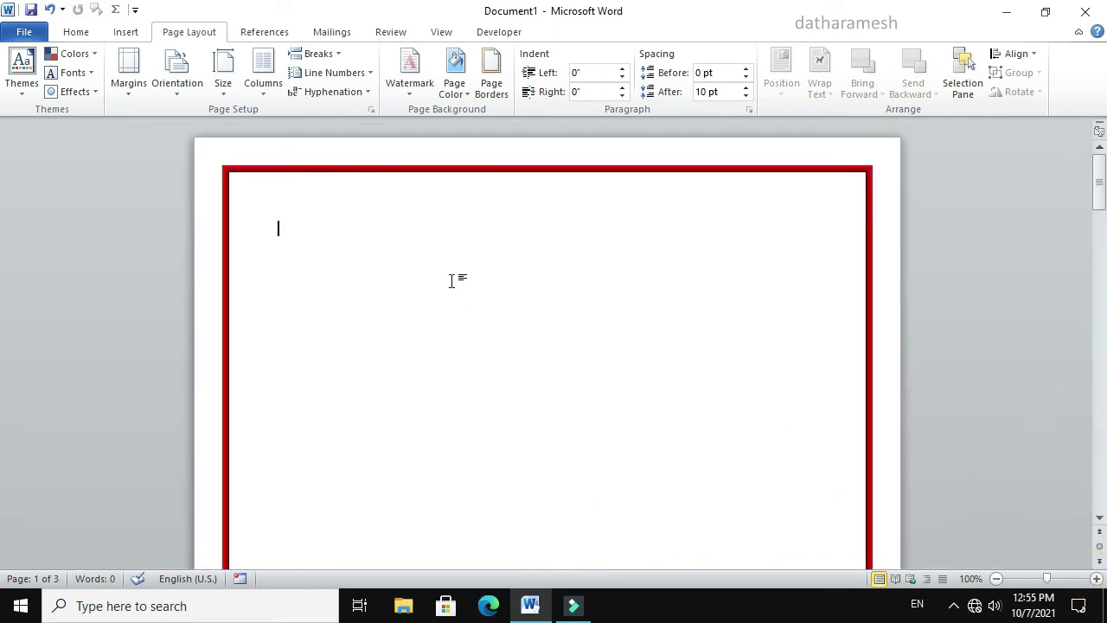
scroll(450, 280, down, 2)
scroll(452, 282, down, 3)
scroll(453, 286, down, 3)
scroll(454, 291, down, 3)
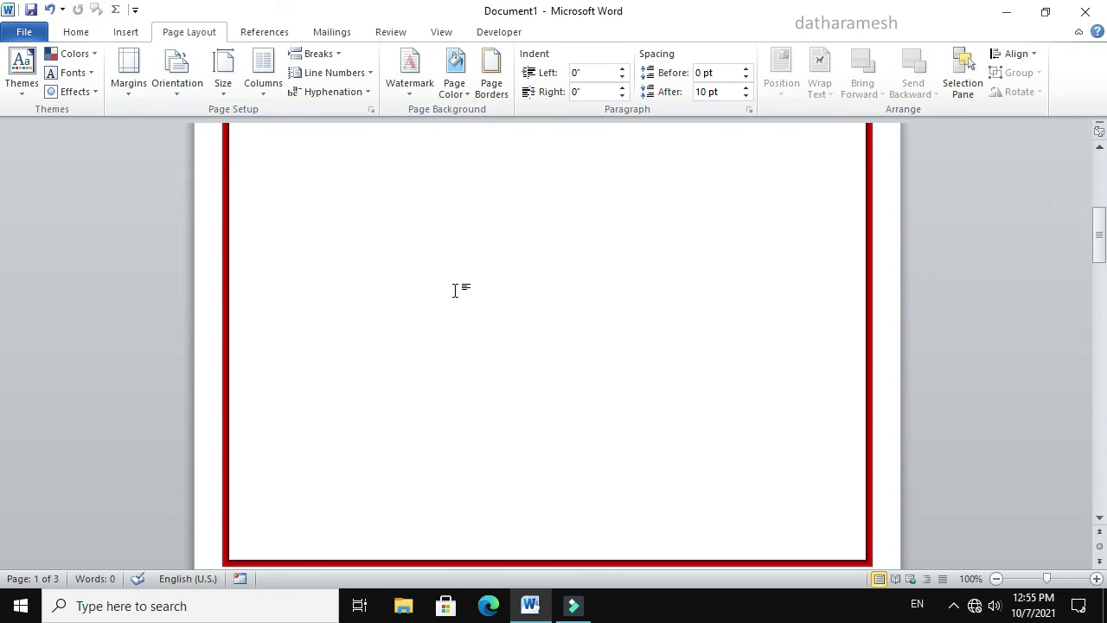
scroll(455, 290, down, 3)
scroll(454, 294, down, 2)
scroll(458, 295, down, 2)
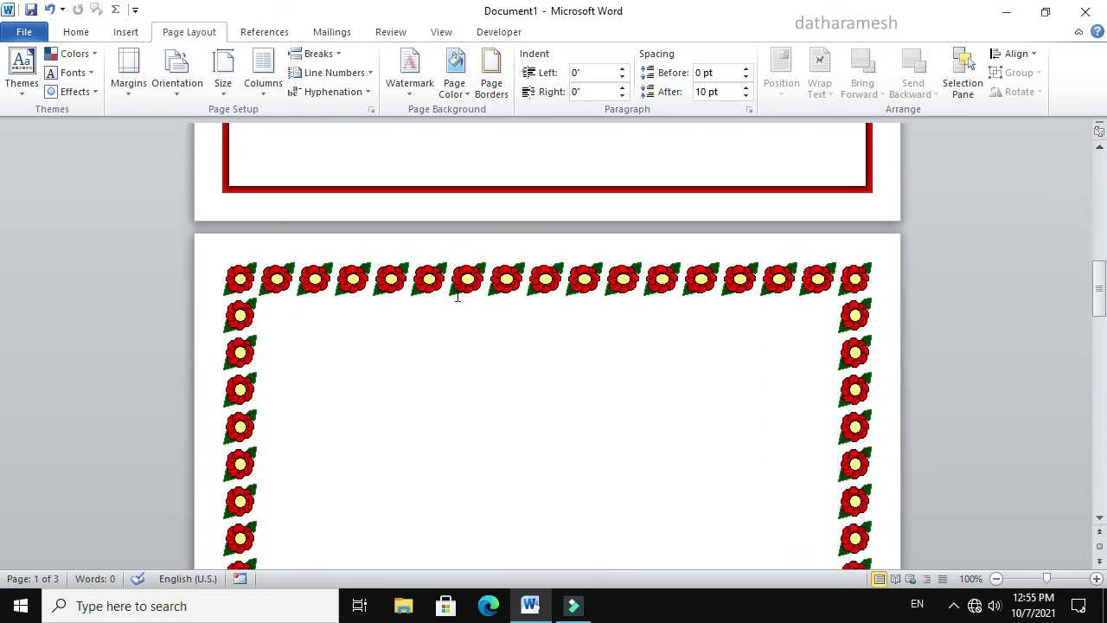
scroll(459, 296, down, 3)
scroll(460, 296, down, 3)
scroll(461, 297, down, 2)
scroll(461, 297, down, 1)
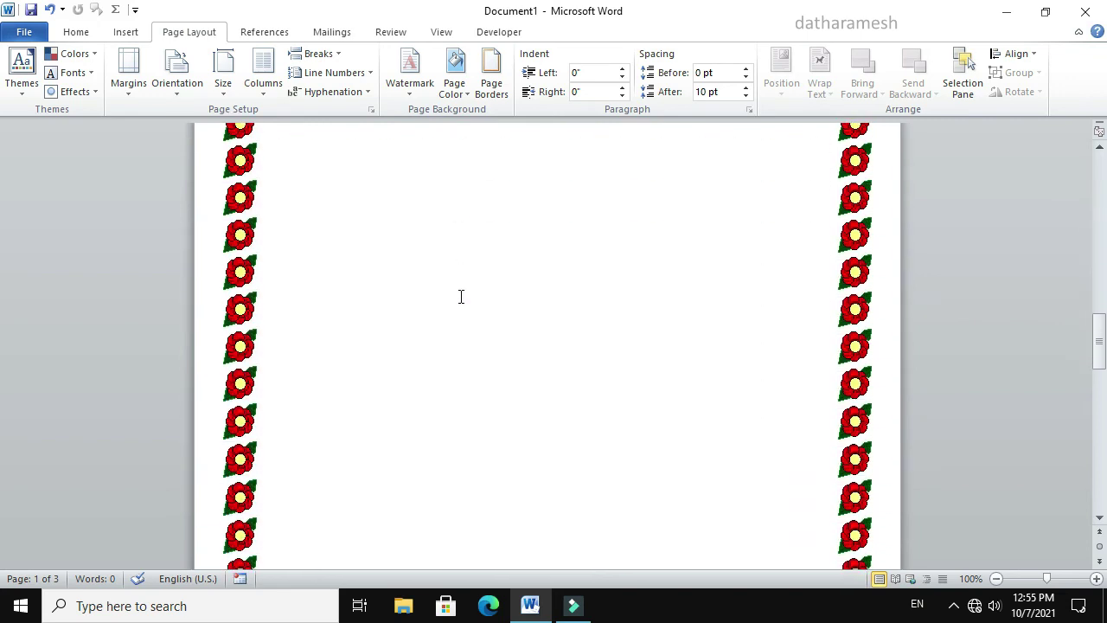
scroll(462, 297, down, 2)
scroll(463, 298, down, 3)
scroll(464, 300, down, 3)
scroll(463, 301, down, 3)
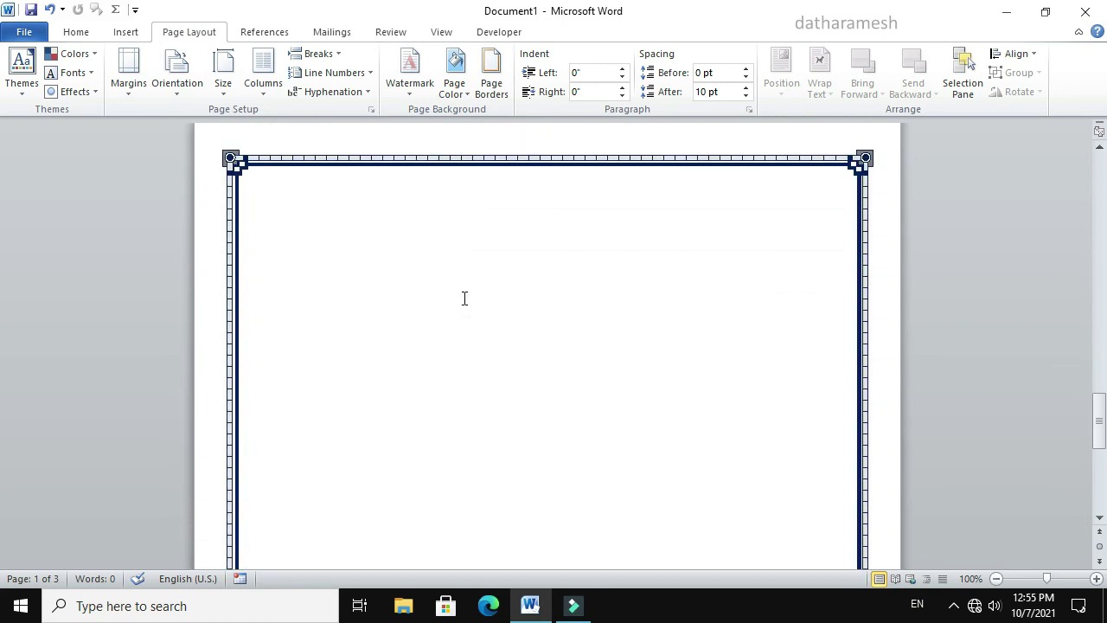
scroll(464, 298, down, 3)
scroll(464, 298, down, 3)
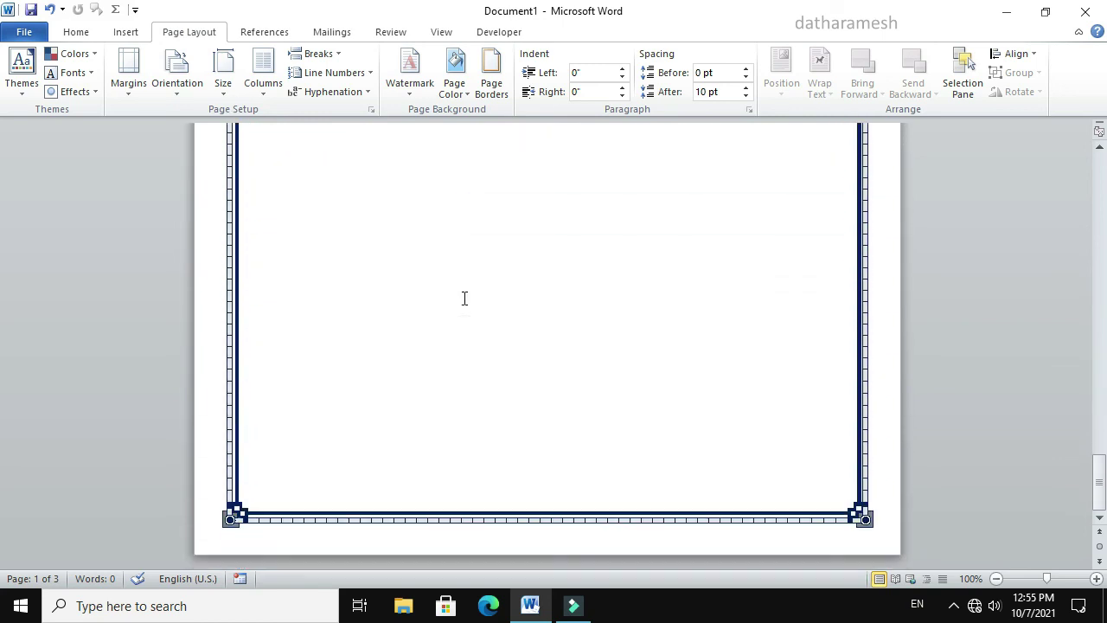